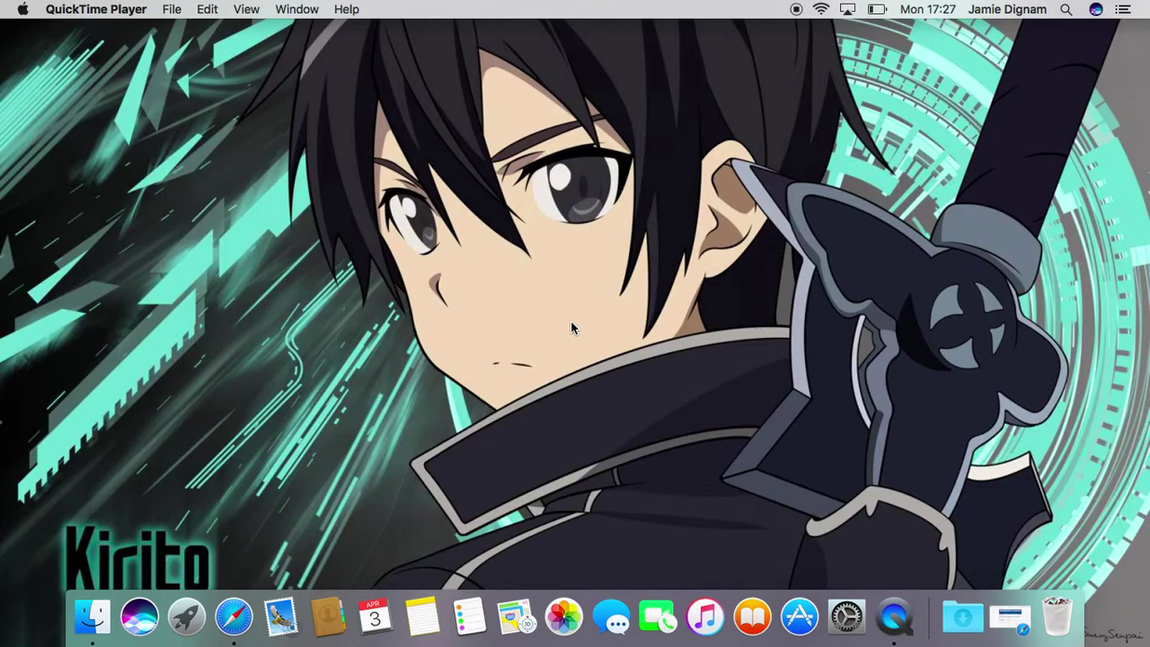
# Step: Bring Safari forward on the BT Home Hub Advanced Settings > Firewall > Port Forwarding page
pyautogui.click(241, 616)
pyautogui.click(468, 305)
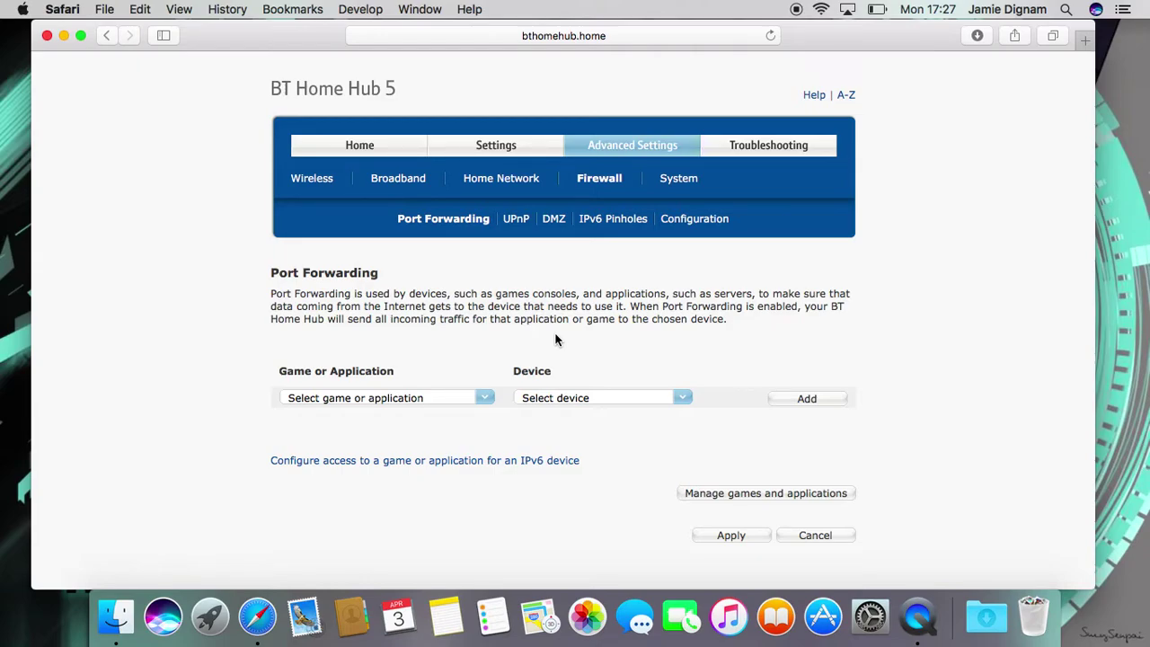
# Step: Review the ZSNES user-defined application's port 7845 rule and cancel without changes
pyautogui.click(716, 498)
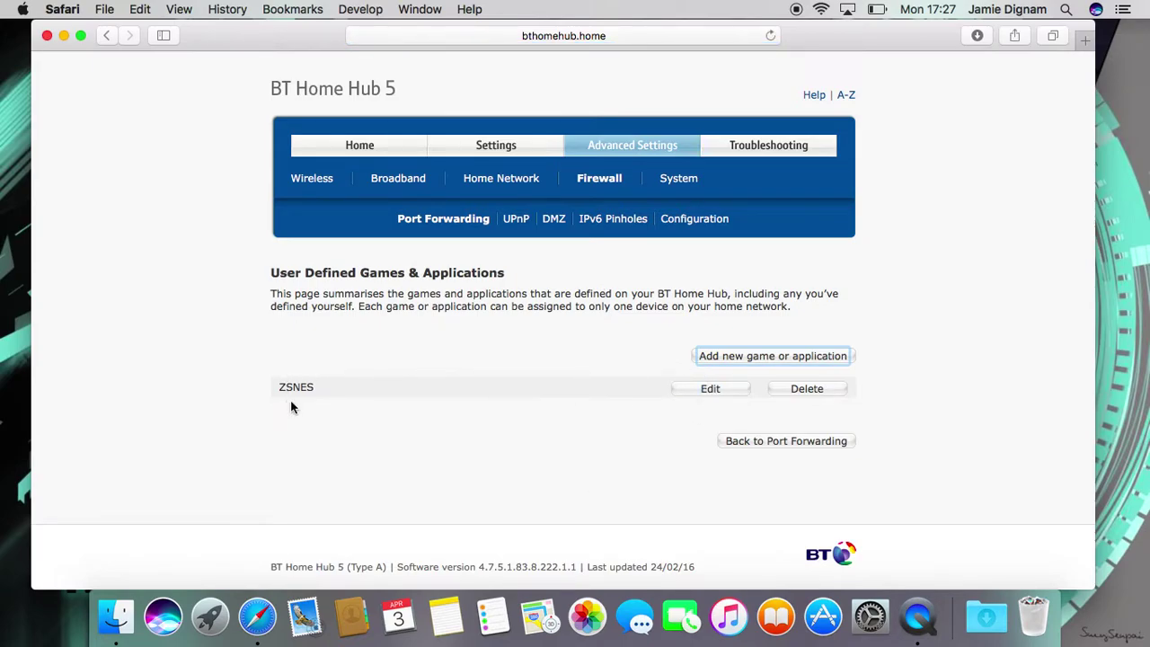
pyautogui.click(710, 397)
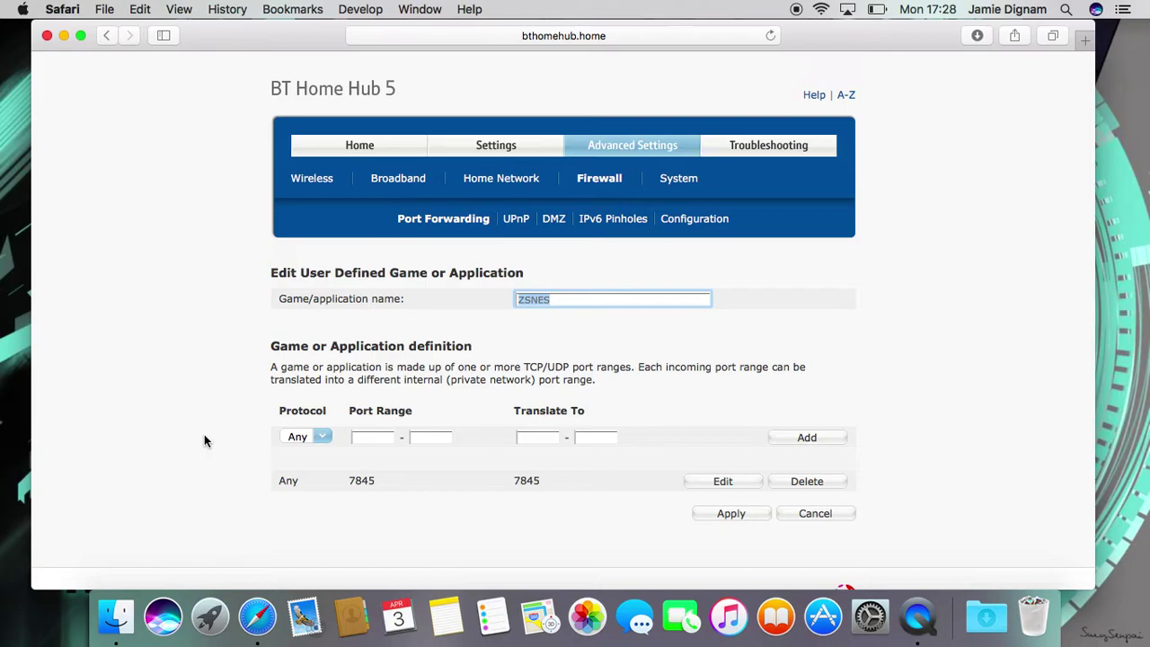
pyautogui.click(814, 513)
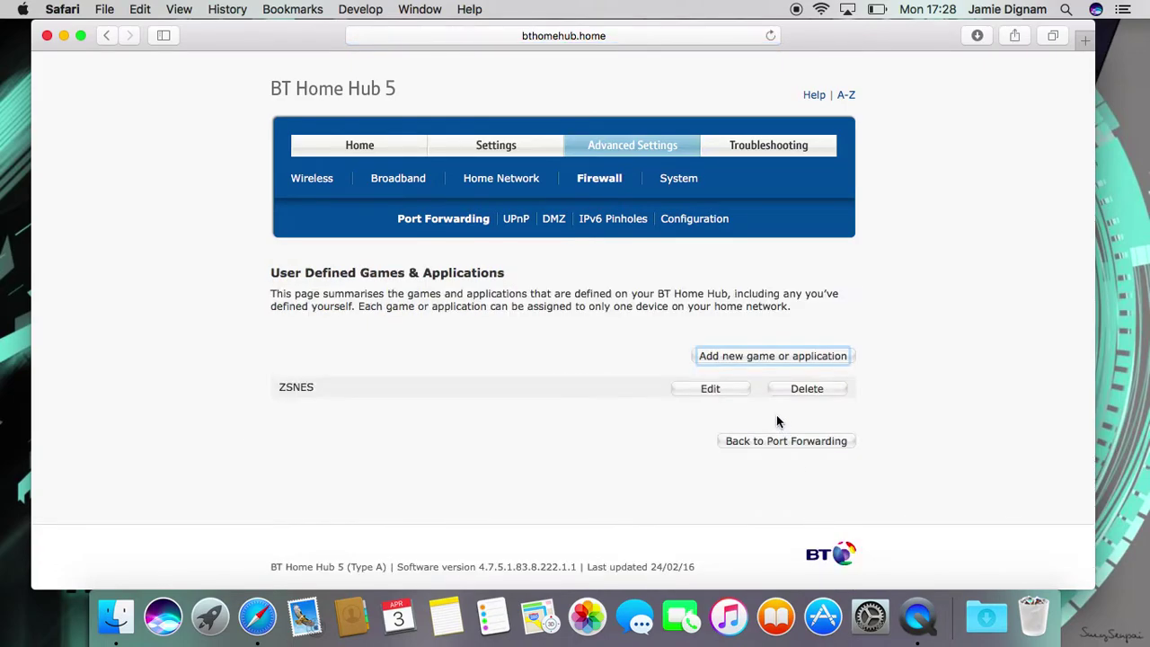
# Step: Add a port forwarding rule assigning ZSNES to the Mac laptop
pyautogui.click(760, 440)
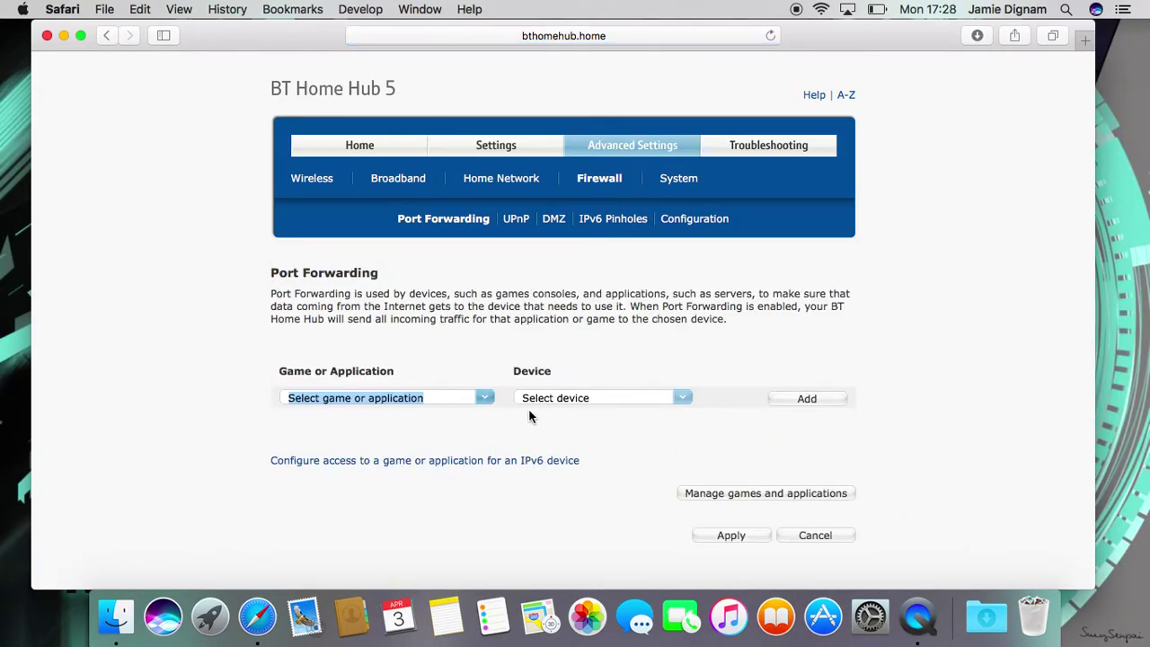
pyautogui.click(485, 397)
pyautogui.scroll(-15, 411, 458)
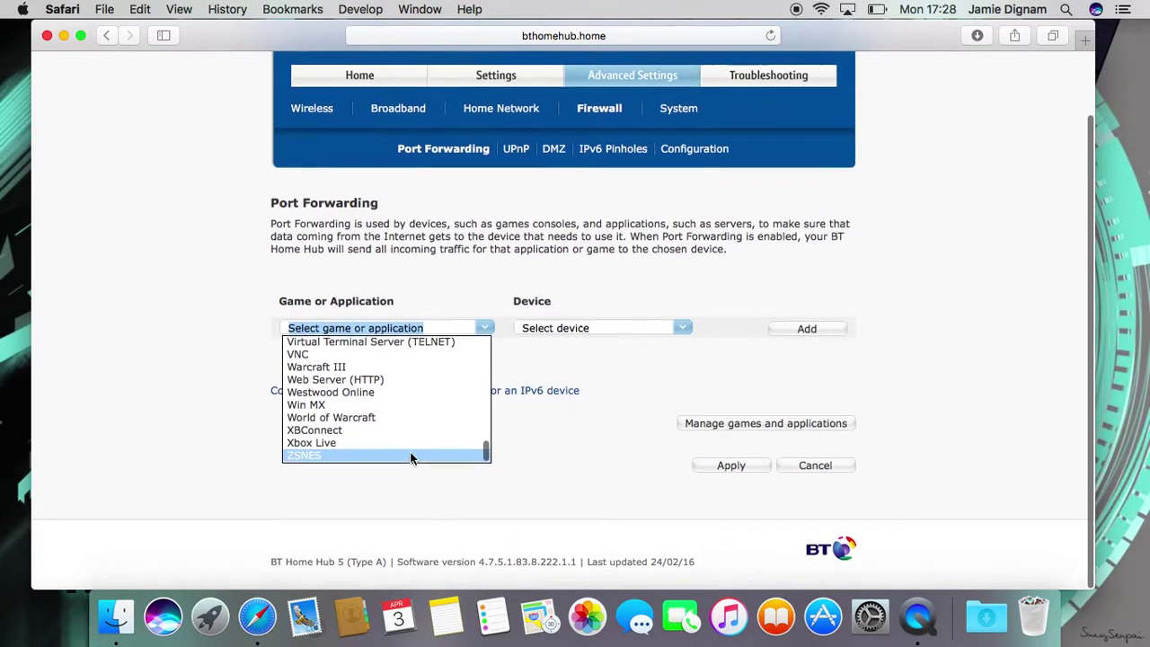
pyautogui.click(363, 460)
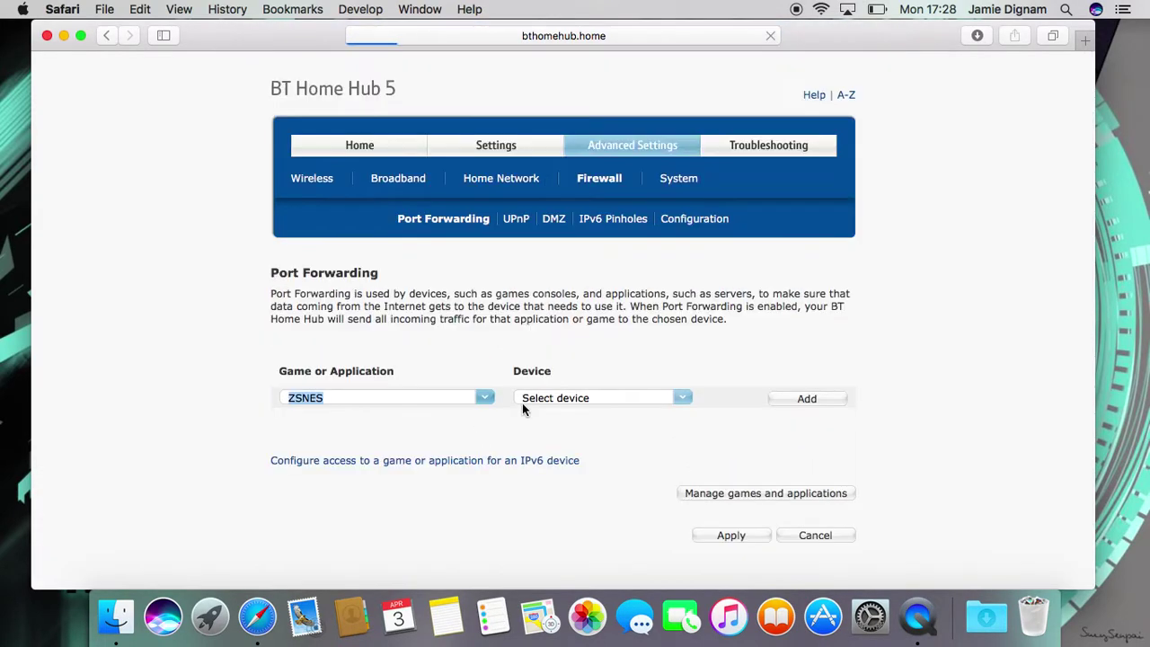
pyautogui.click(683, 397)
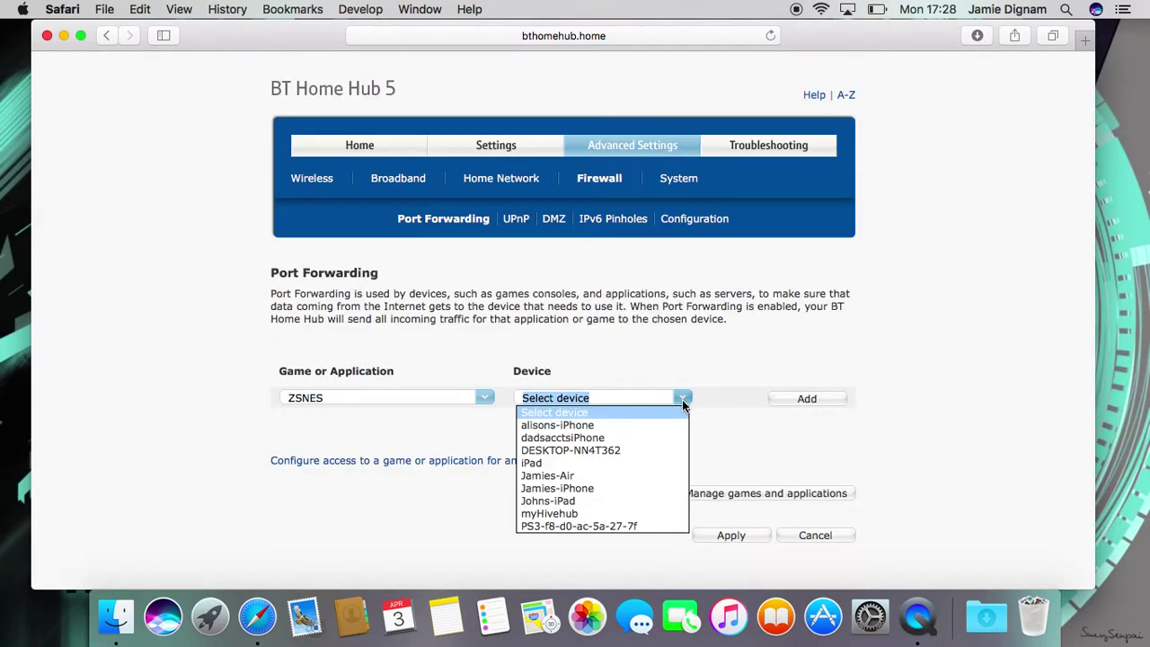
pyautogui.click(629, 480)
pyautogui.click(806, 399)
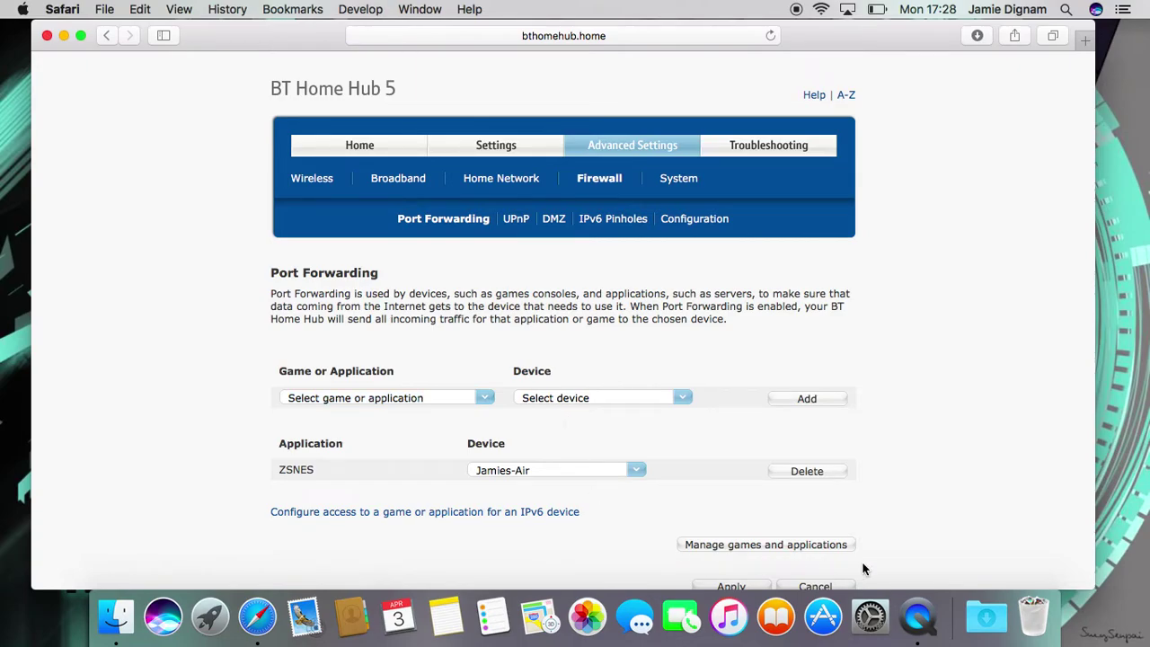
# Step: Launch ZSNES from the Applications folder and dismiss its GAME > LOAD dialog
pyautogui.click(116, 617)
pyautogui.click(296, 214)
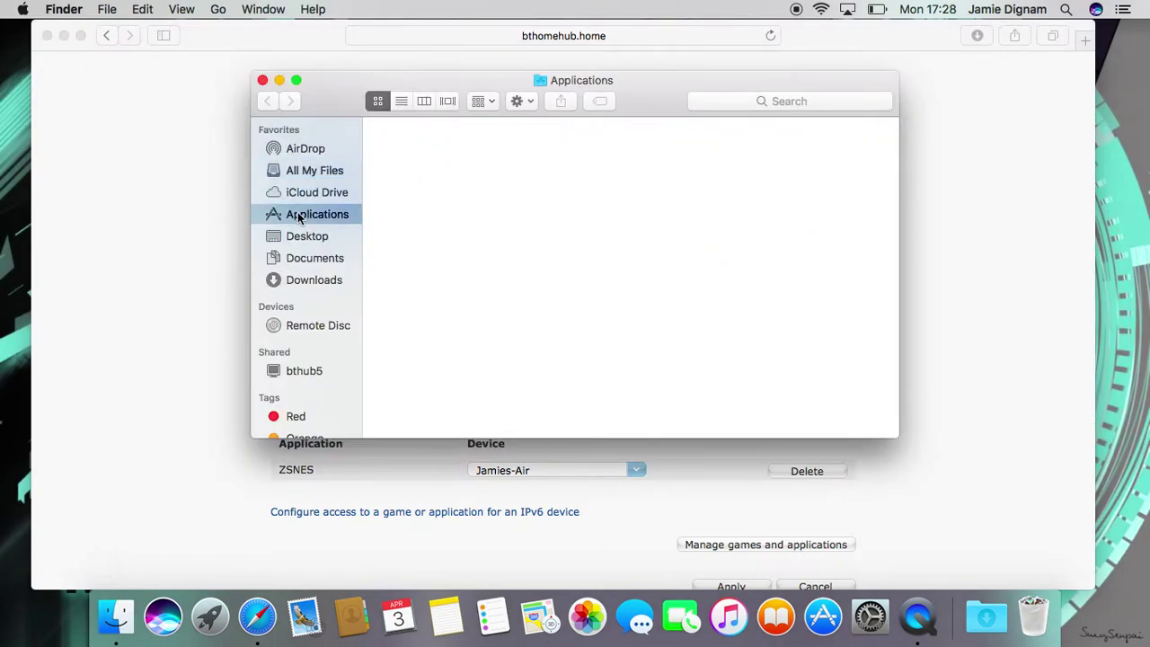
pyautogui.scroll(-10, 640, 299)
pyautogui.doubleClick(424, 369)
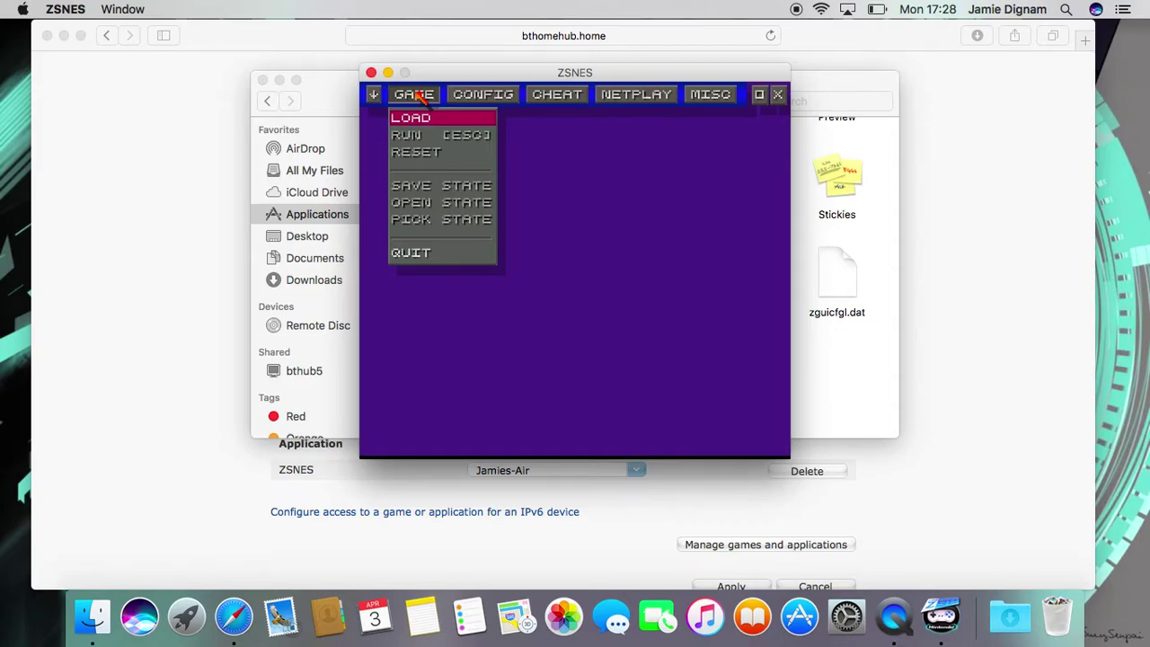
pyautogui.click(412, 120)
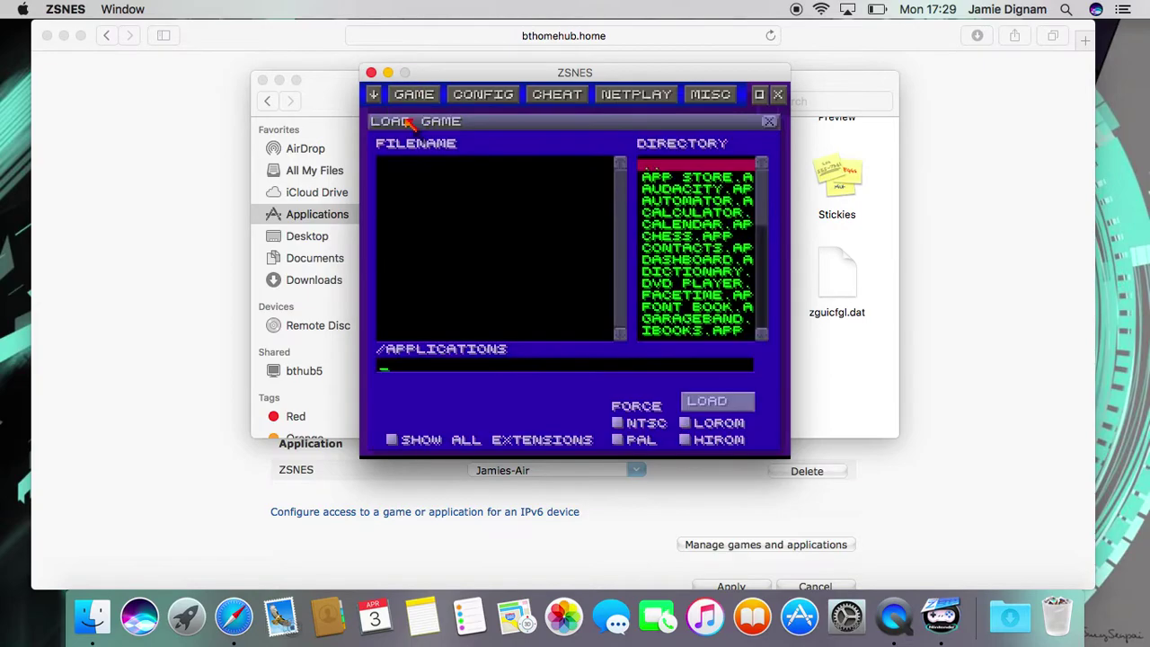
pyautogui.click(769, 120)
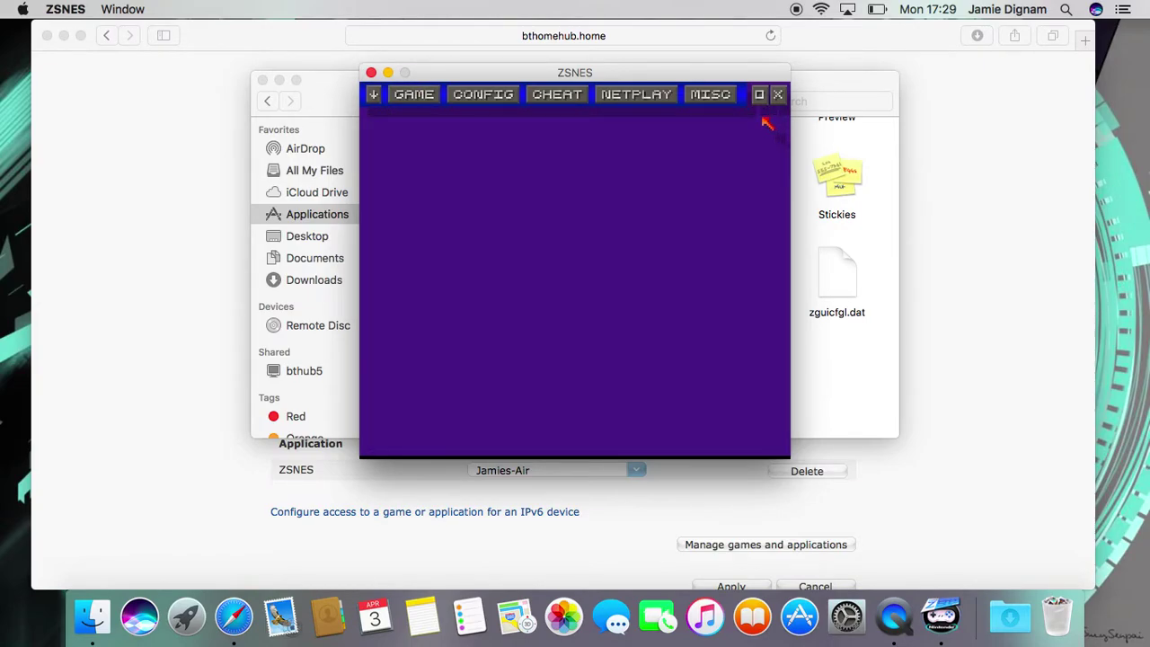
# Step: Google 'what is my ip' in a new Safari tab and highlight the public IP address
pyautogui.click(143, 163)
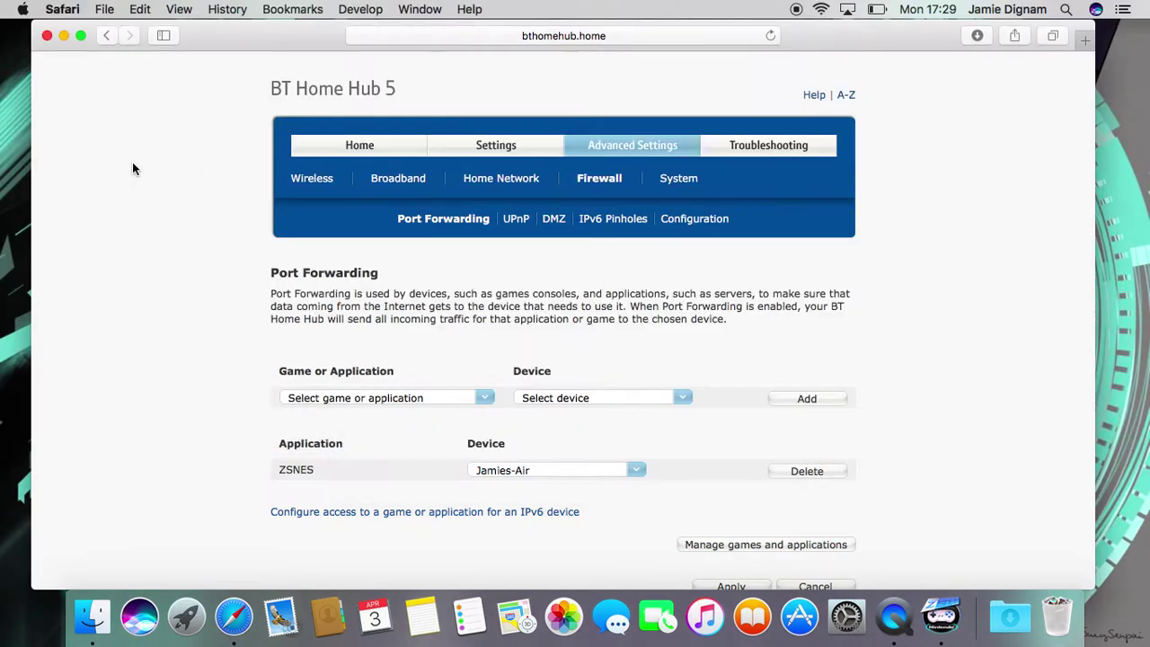
pyautogui.click(1084, 41)
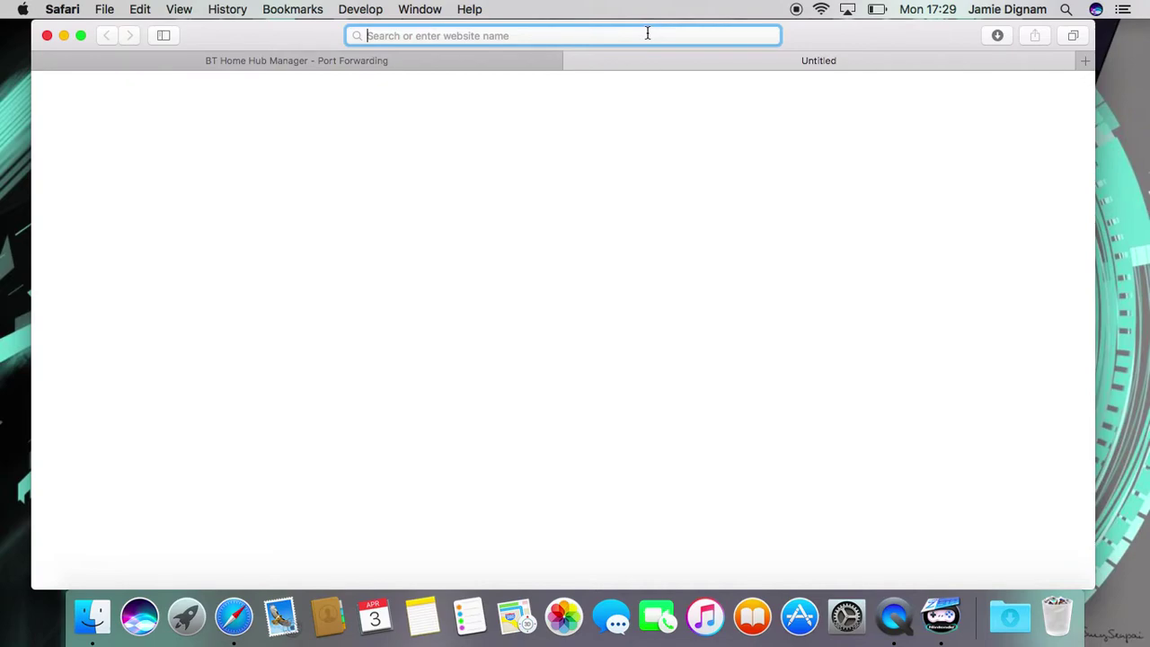
pyautogui.write('what is my ip')
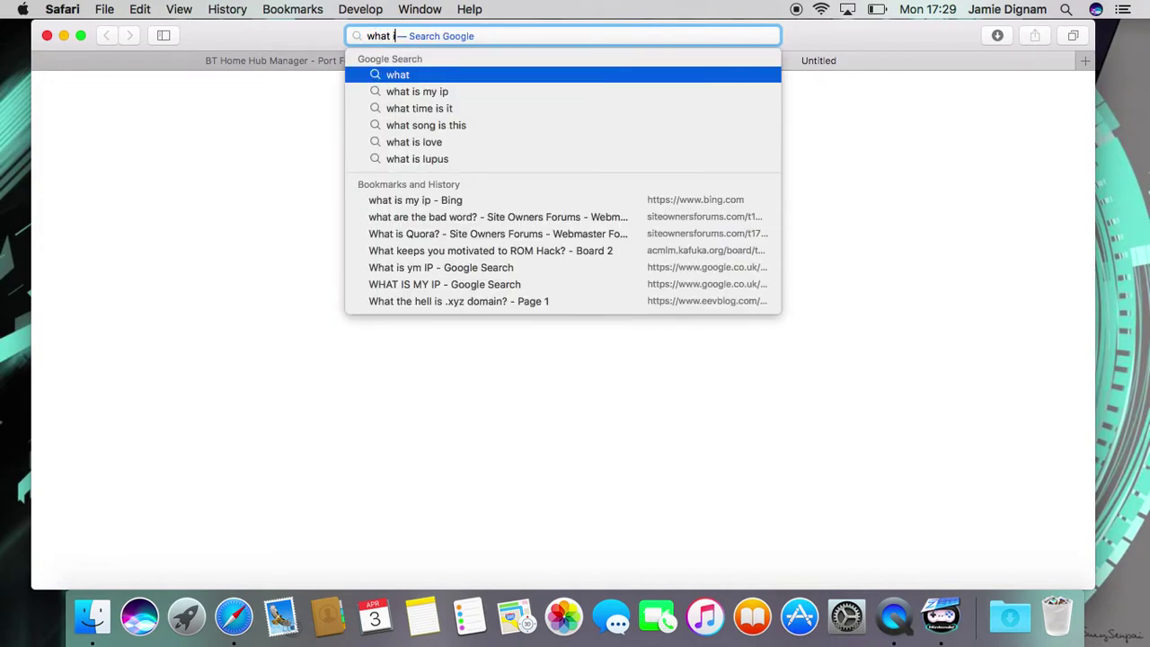
pyautogui.press('Return')
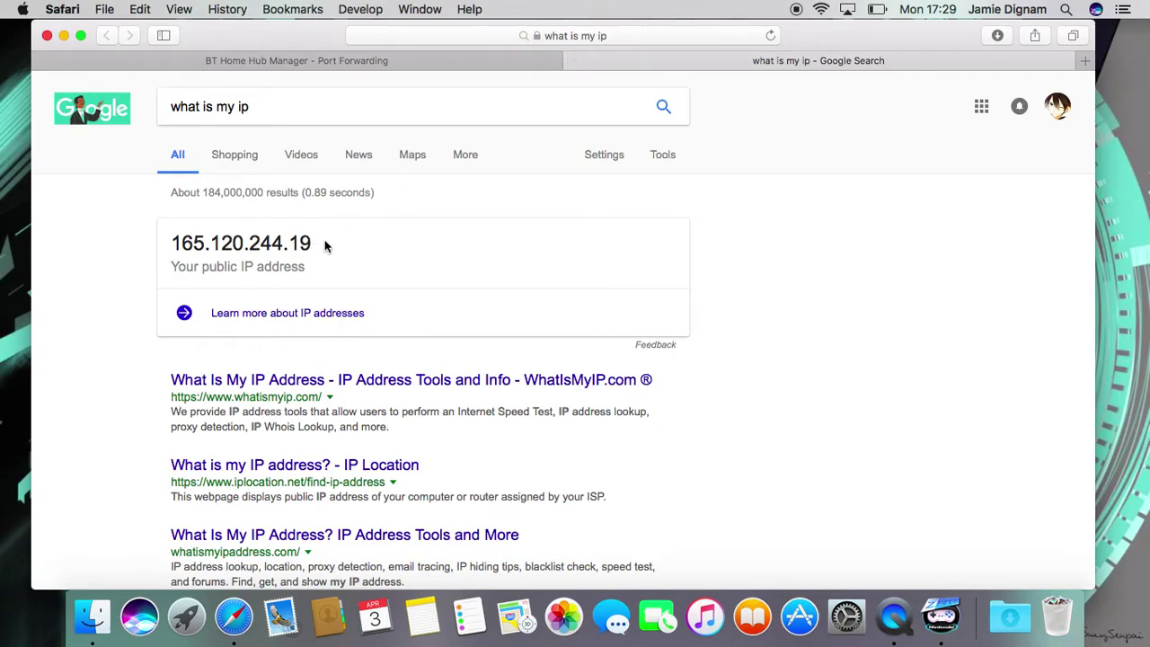
pyautogui.moveTo(325, 246)
pyautogui.mouseDown()
pyautogui.moveTo(159, 239)
pyautogui.moveTo(322, 247)
pyautogui.mouseUp()
# Step: Tick Allow UDP Connection in NETPLAY > INTERNET, then briefly start a server on port 7845
pyautogui.click(572, 61)
pyautogui.click(940, 617)
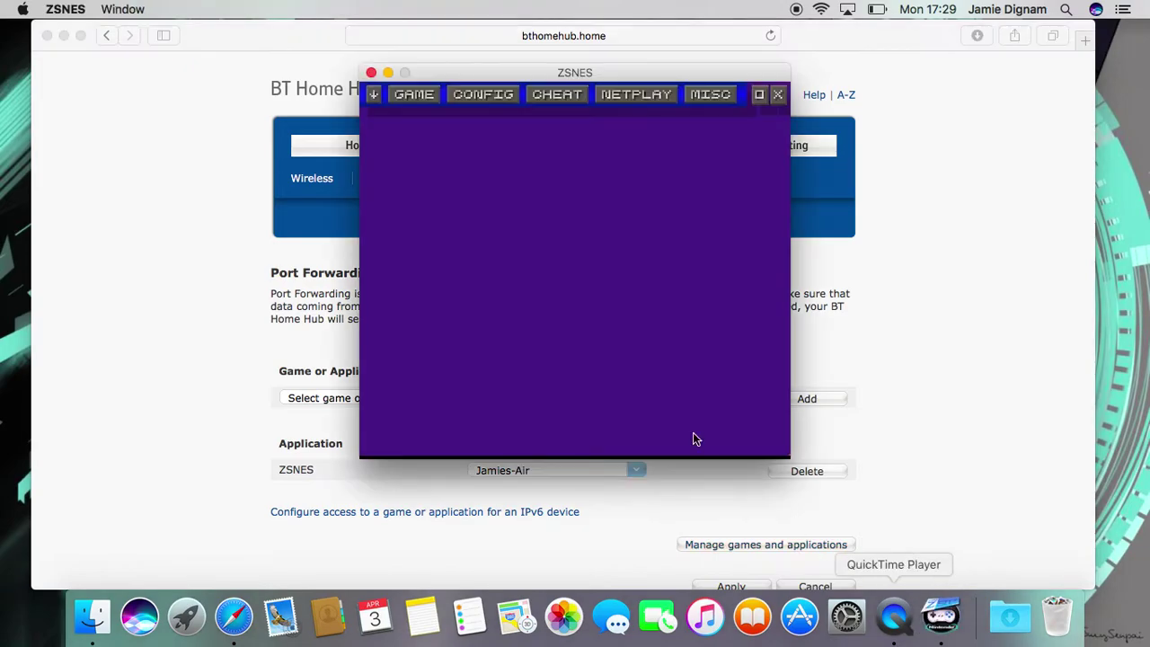
pyautogui.click(613, 96)
pyautogui.click(618, 121)
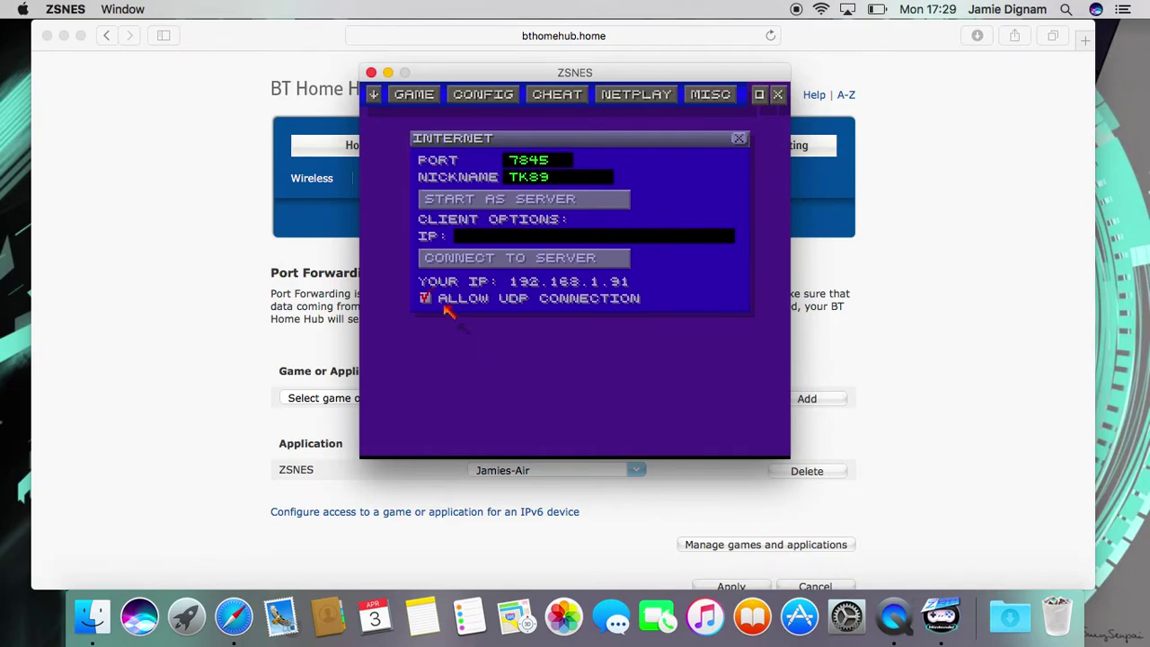
pyautogui.click(424, 297)
pyautogui.click(509, 199)
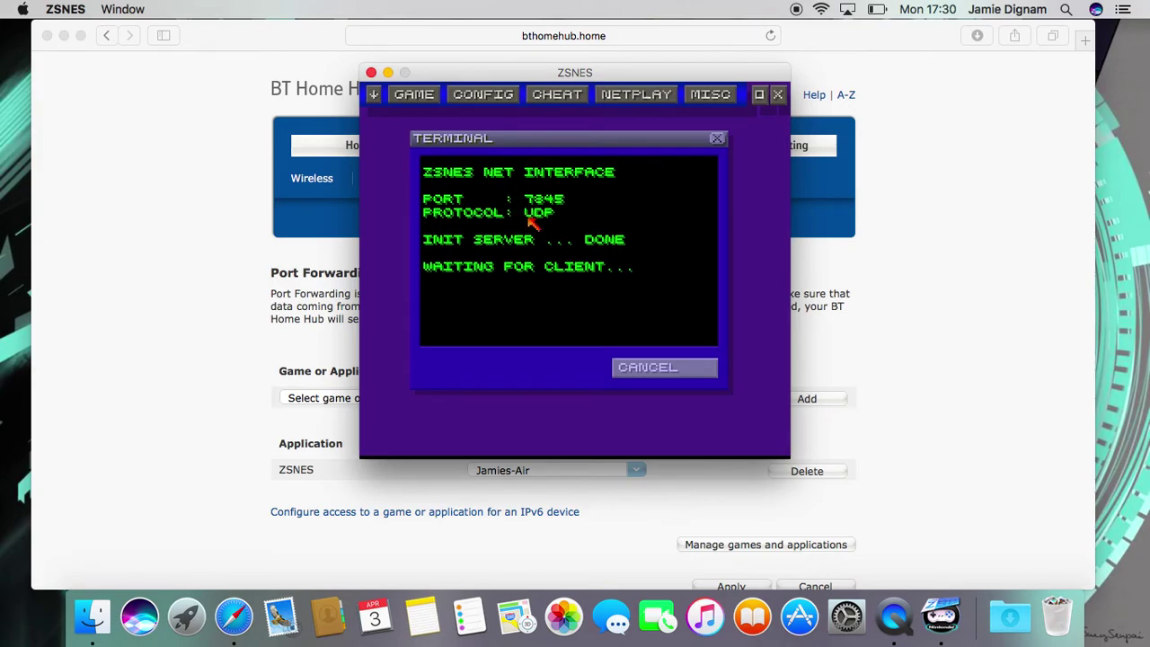
pyautogui.click(661, 370)
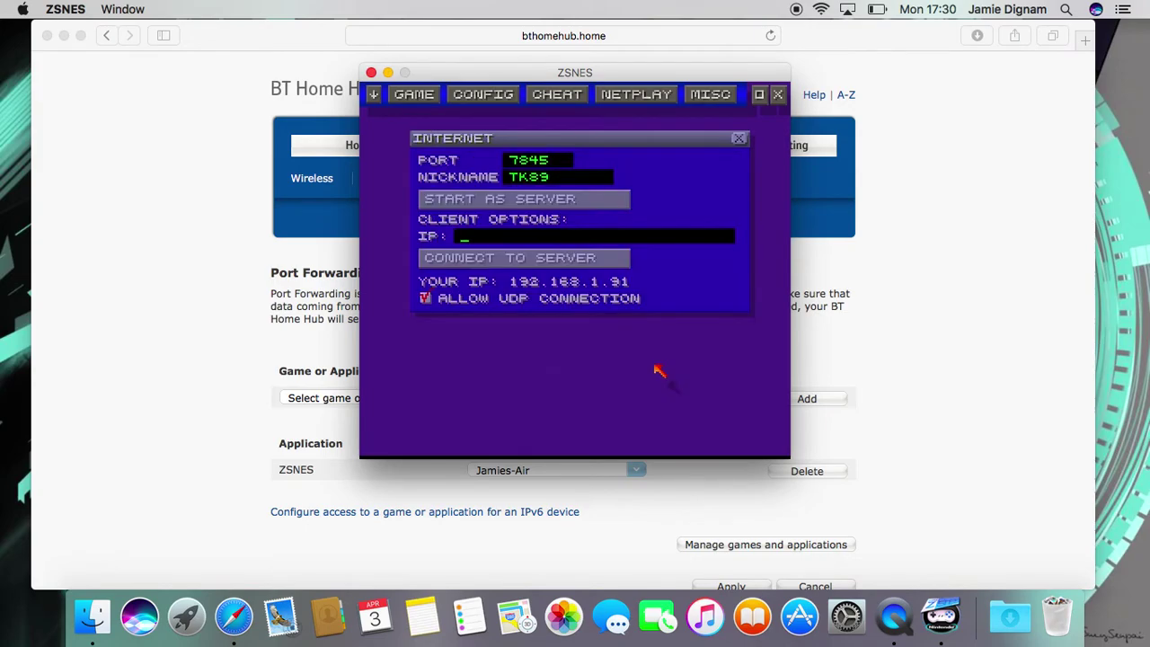
# Step: Close the Internet netplay dialog and quit ZSNES
pyautogui.click(738, 138)
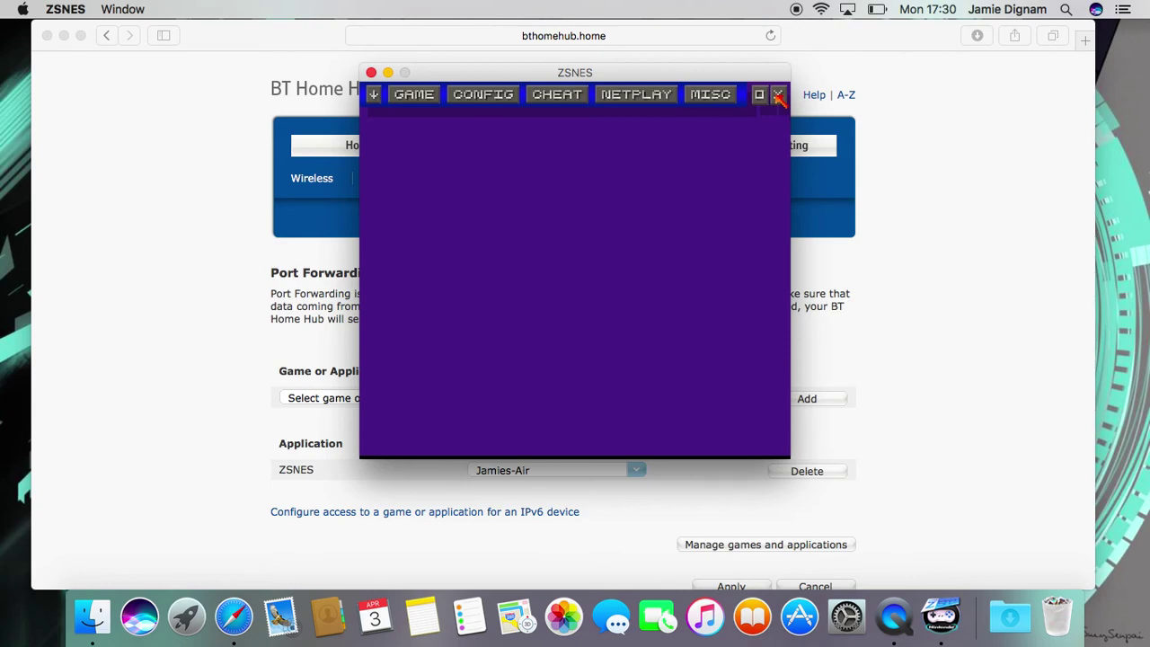
pyautogui.click(776, 94)
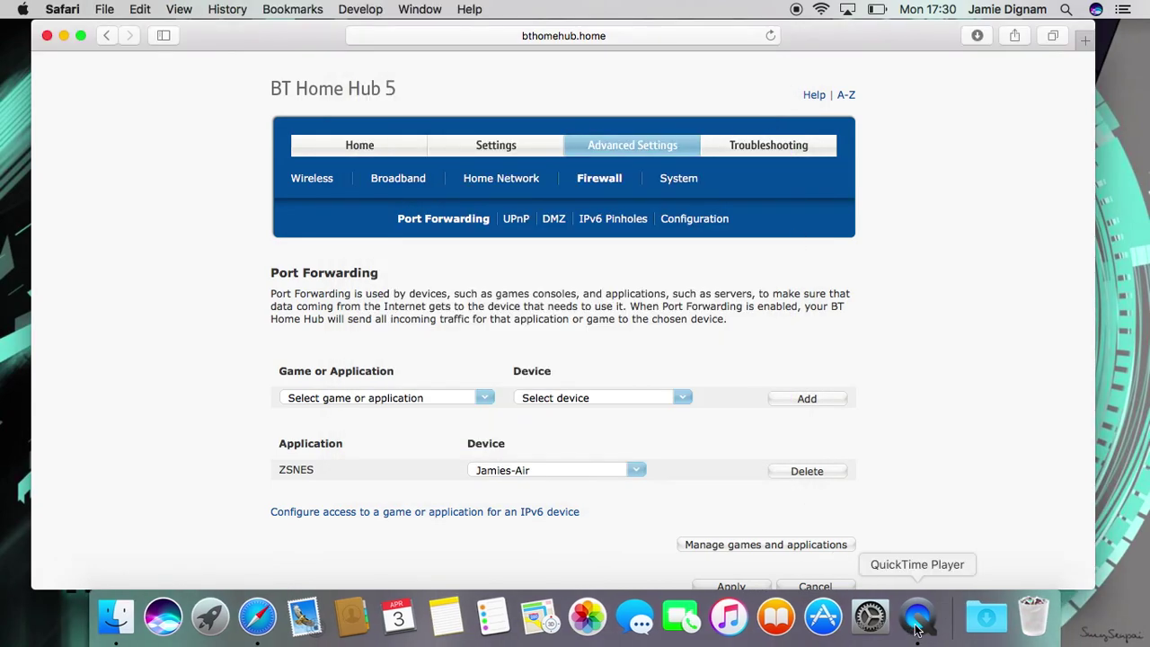
pyautogui.rightClick(917, 629)
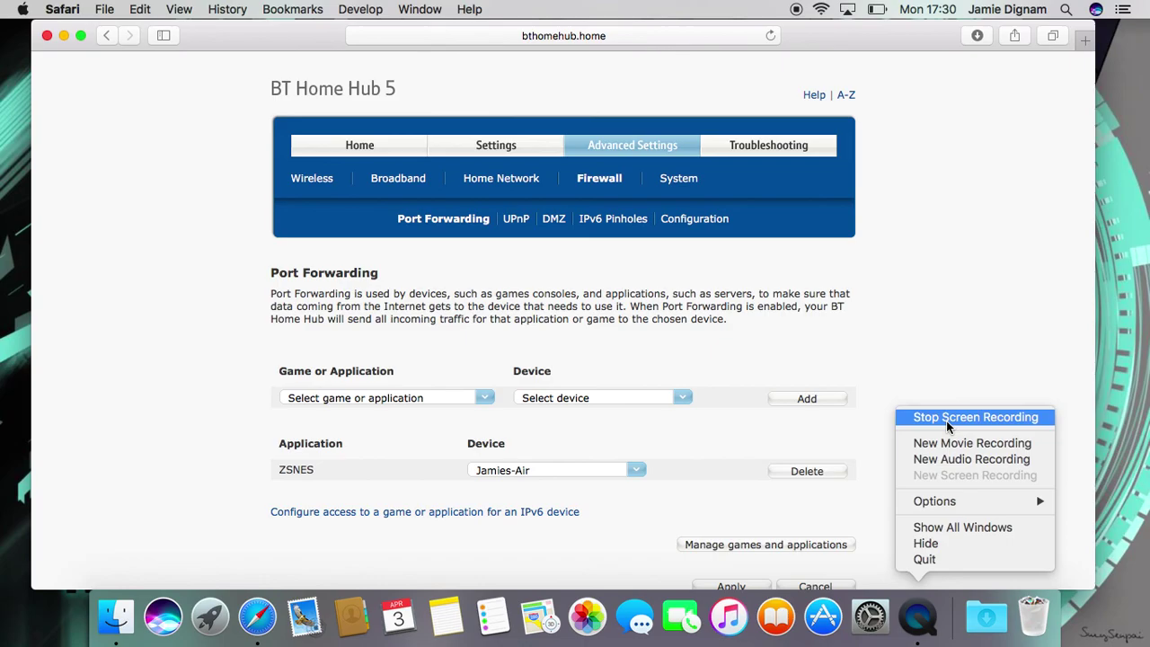